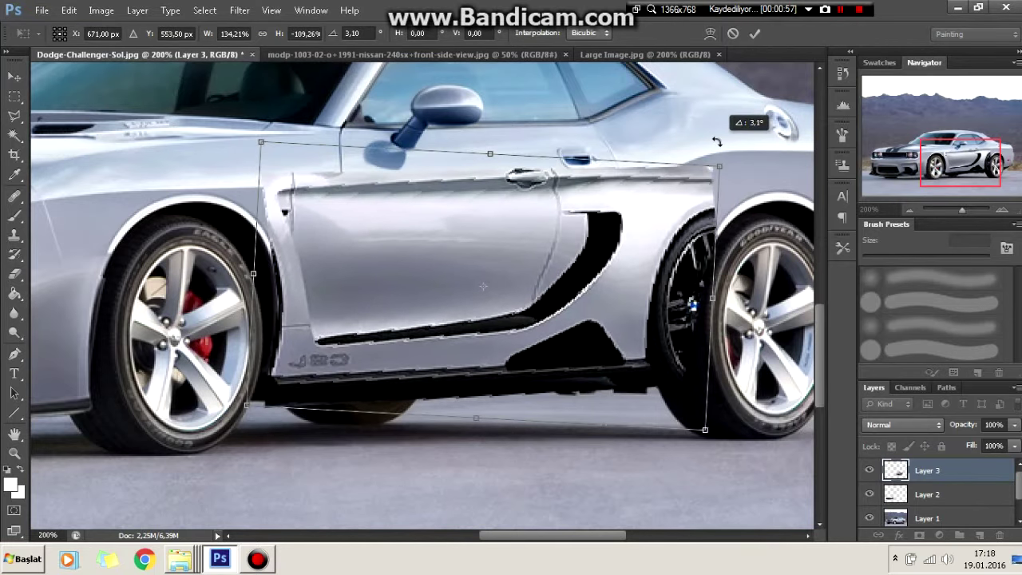
Narrow, tilt and re-widen the pasted door panel to sit along the car's side
left_click_drag(253, 277, 319, 272)
left_click_drag(719, 141, 749, 146)
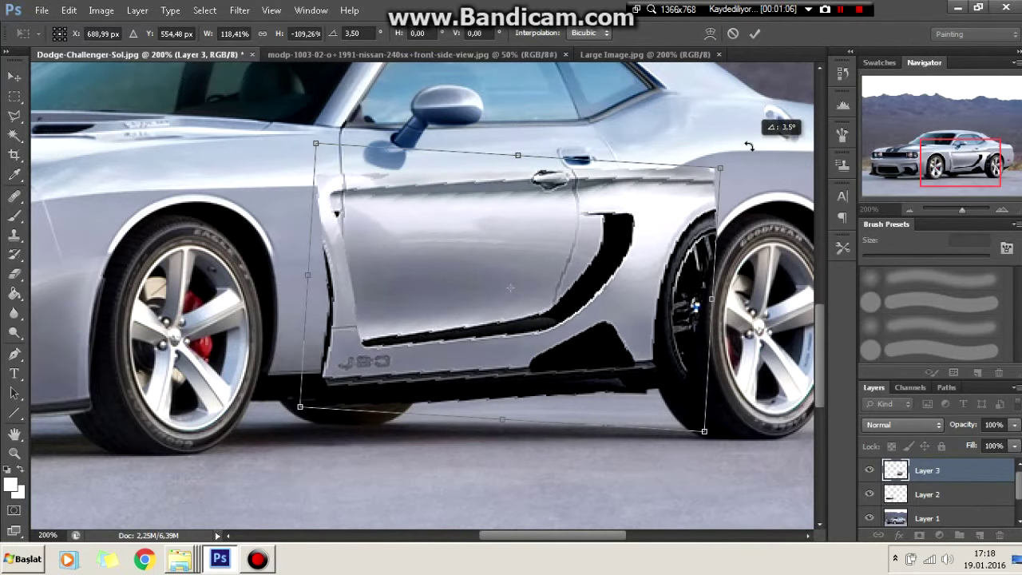
left_click_drag(310, 277, 249, 273)
left_click_drag(472, 418, 473, 419)
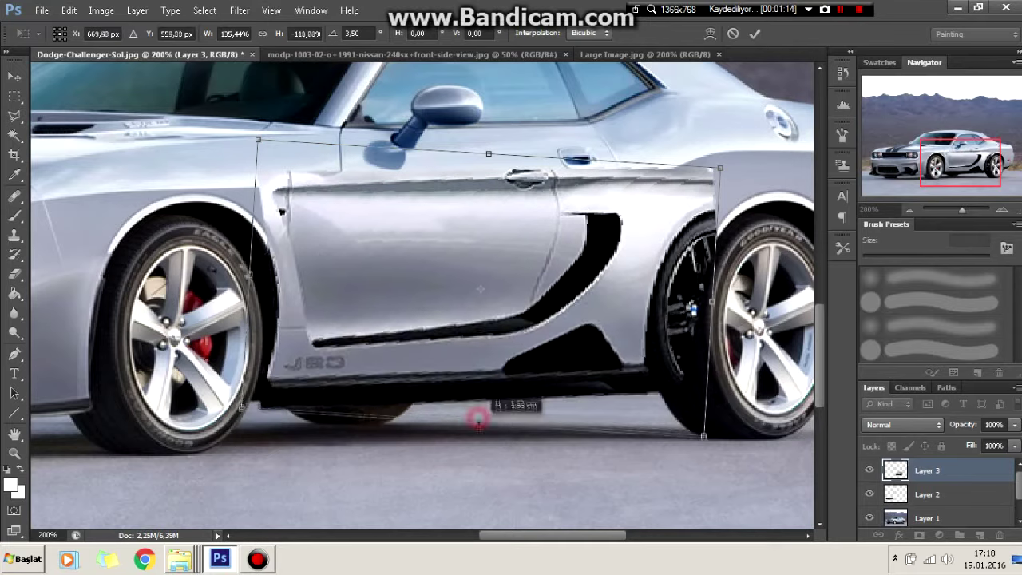
key("Return")
Erase the panel's hard edge overlapping the rear wheel arch
key("e")
left_click_drag(687, 216, 679, 367)
left_click_drag(703, 223, 647, 351)
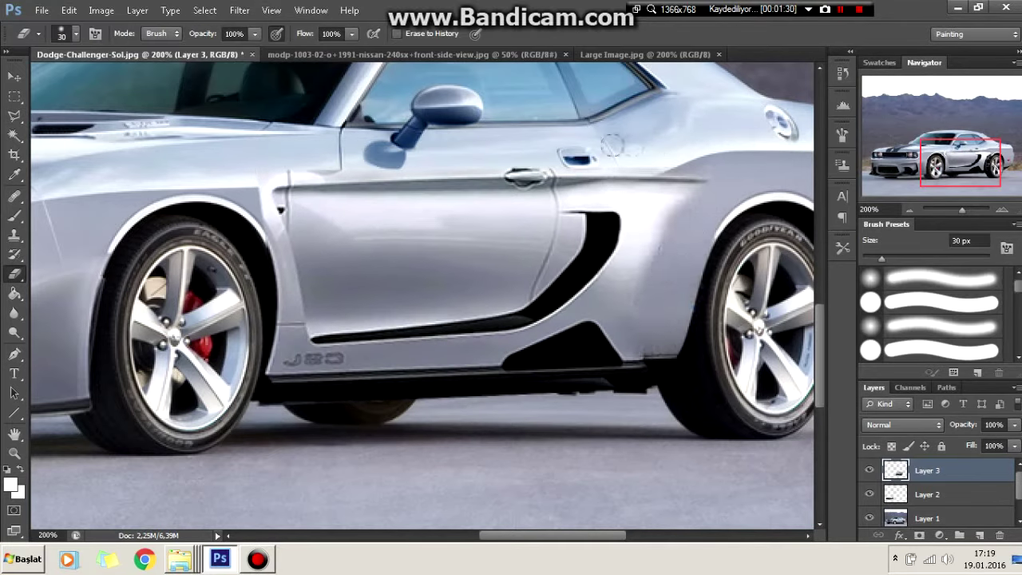
Erase the door panel's top edge into the body line and stretch it to 109.54% width
mouse_move(551, 178)
left_mouse_down()
mouse_move(283, 181)
mouse_move(517, 178)
mouse_move(659, 162)
mouse_move(651, 340)
left_mouse_up()
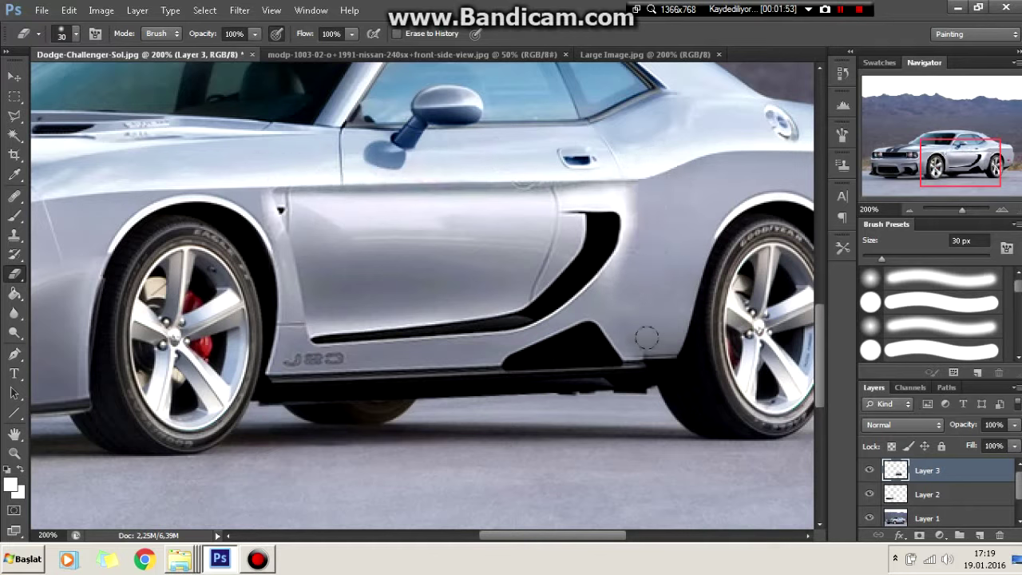
key("l")
right_click(589, 263)
left_click(639, 377)
left_click_drag(712, 289, 753, 291)
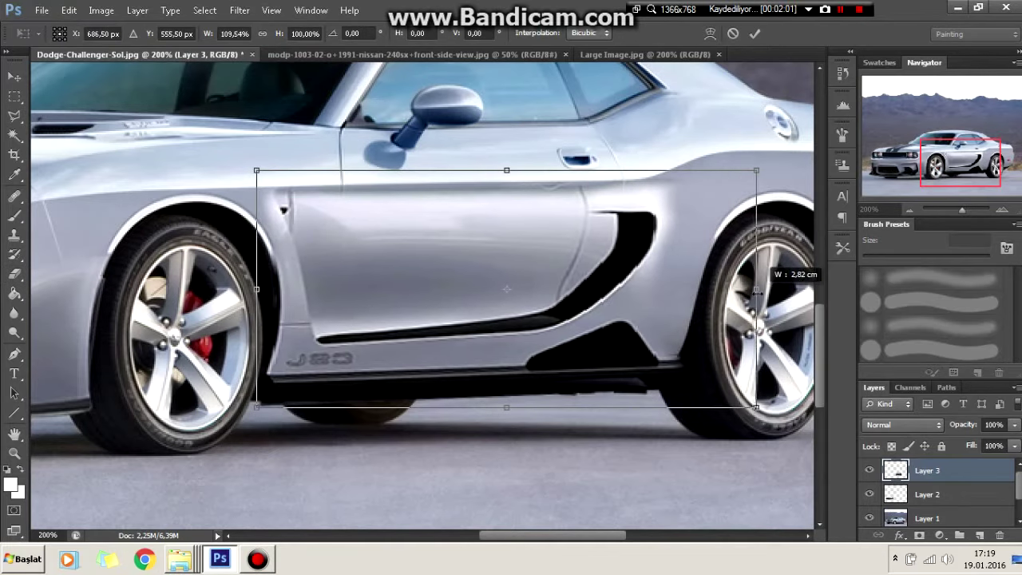
key("Return")
key("ctrl+plus")
double_click(742, 95)
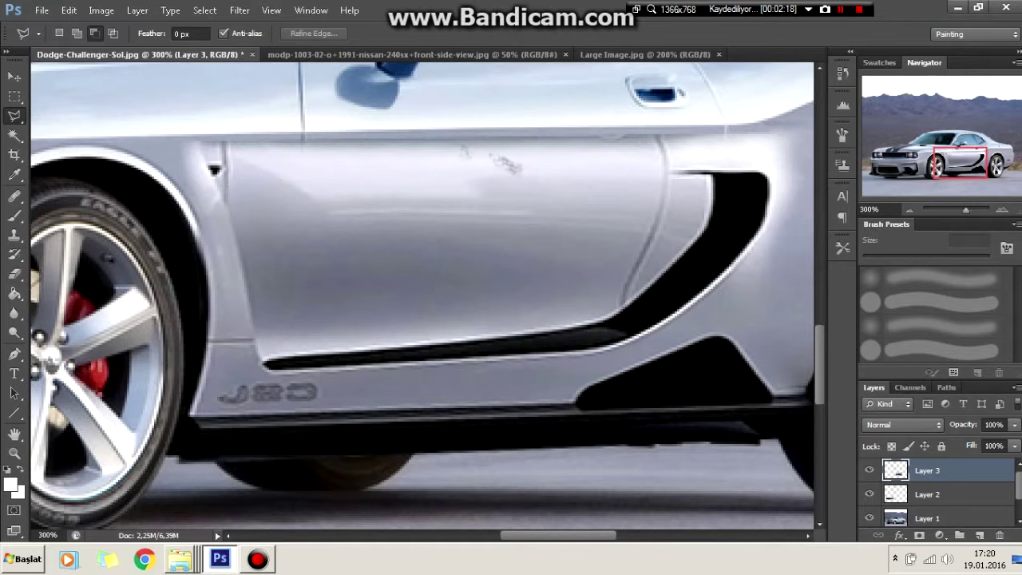
Smudge the panel seams inside a triangle selection and an upper-door strip selection
key("r")
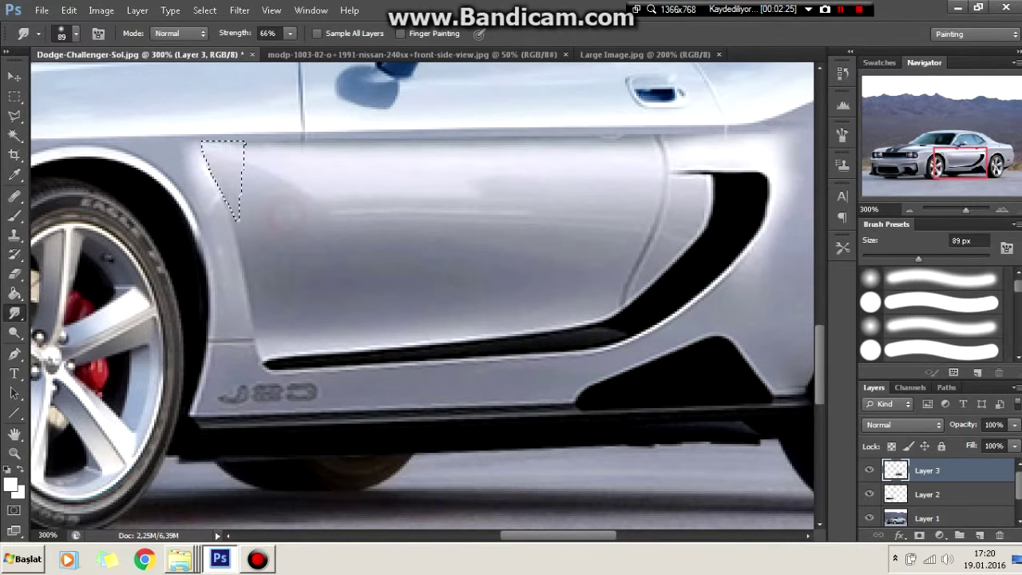
key("ctrl+d")
key("l")
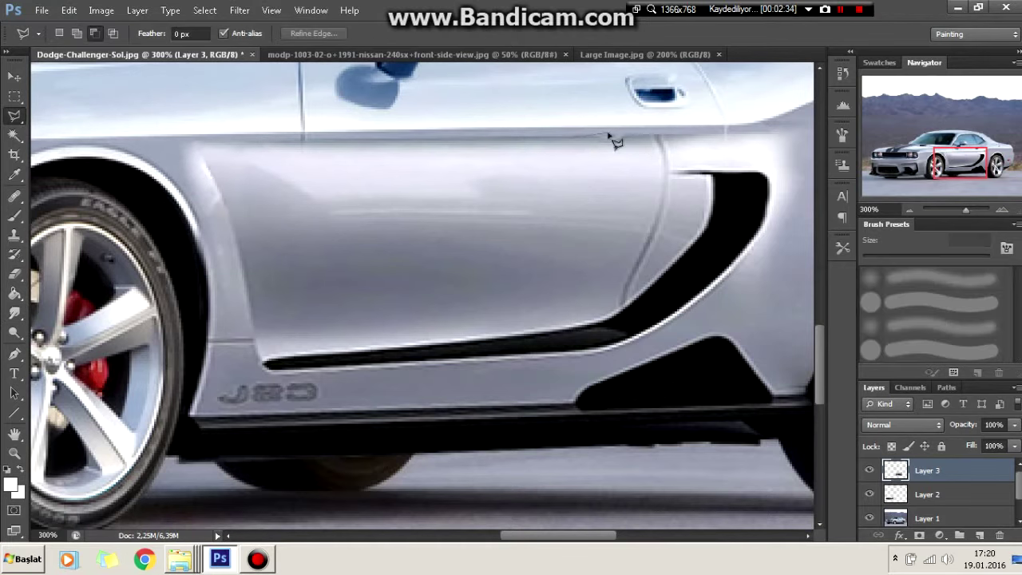
left_click(677, 162)
double_click(530, 172)
key("r")
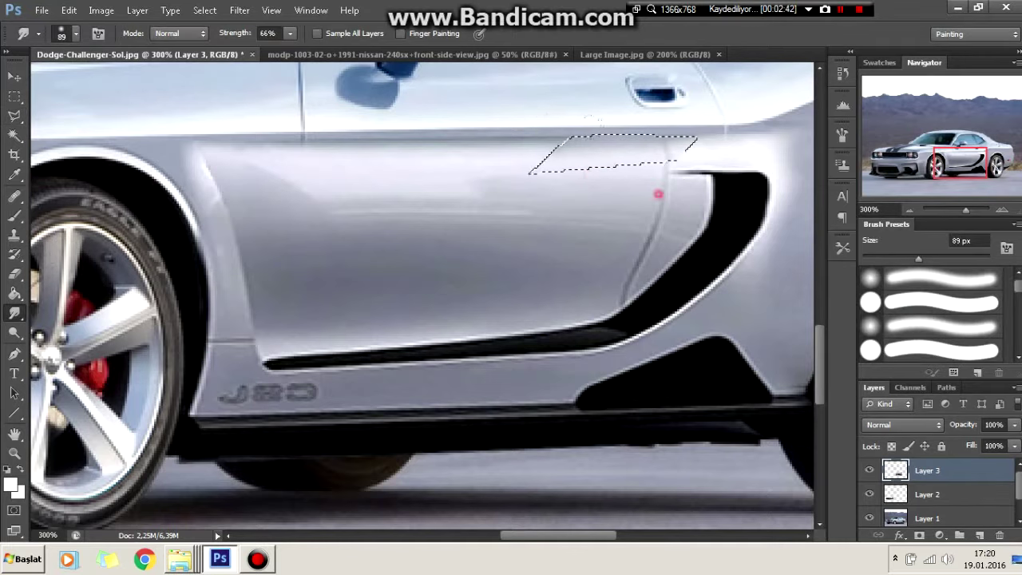
key("ctrl+d")
key("shift+r")
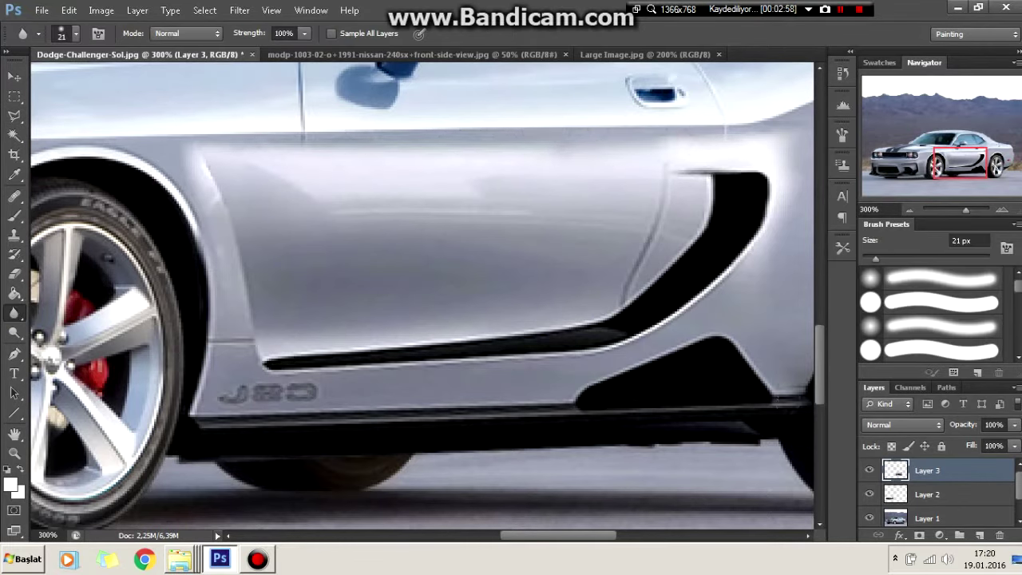
Select the old door line beside the scoop, then smudge and blur it into the body
key("l")
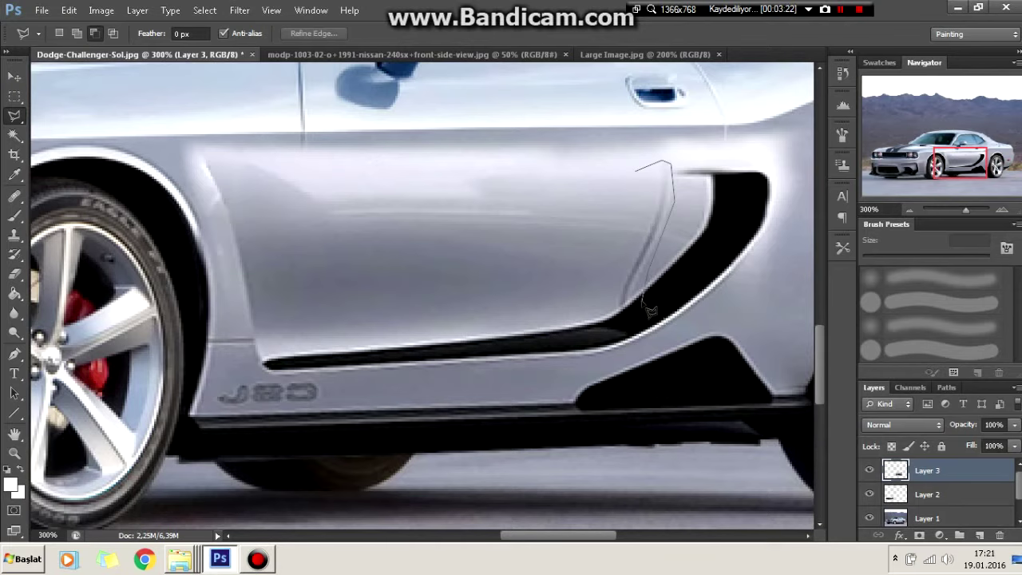
double_click(600, 309)
left_click(14, 313)
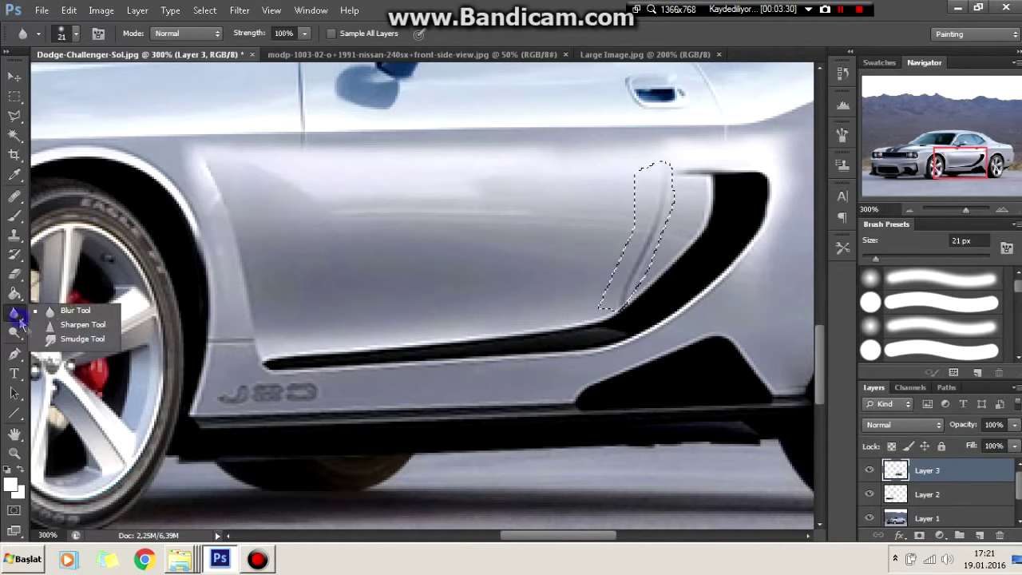
left_click(80, 338)
key("ctrl+d")
key("shift+r")
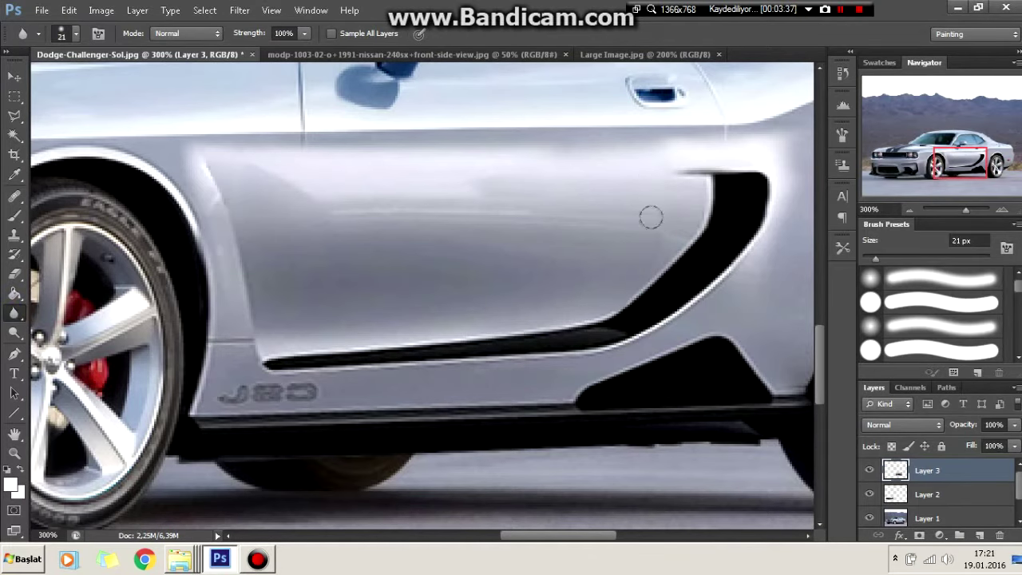
scroll(513, 251, "down", 5)
Set the Smudge brush size to 10 px
scroll(514, 251, "up", 4)
scroll(612, 376, "up", 3)
key("shift+r")
key("shift+r")
left_click(75, 33)
left_click_drag(80, 64, 71, 64)
scroll(421, 304, "down", 2)
left_click(75, 33)
left_click(464, 346)
left_click(427, 304)
scroll(593, 365, "down", 2)
scroll(596, 365, "up", 1)
scroll(596, 364, "down", 1)
scroll(484, 486, "up", 1)
scroll(484, 486, "up", 1)
Select the JBC badge on the lower door and smudge it away
key("l")
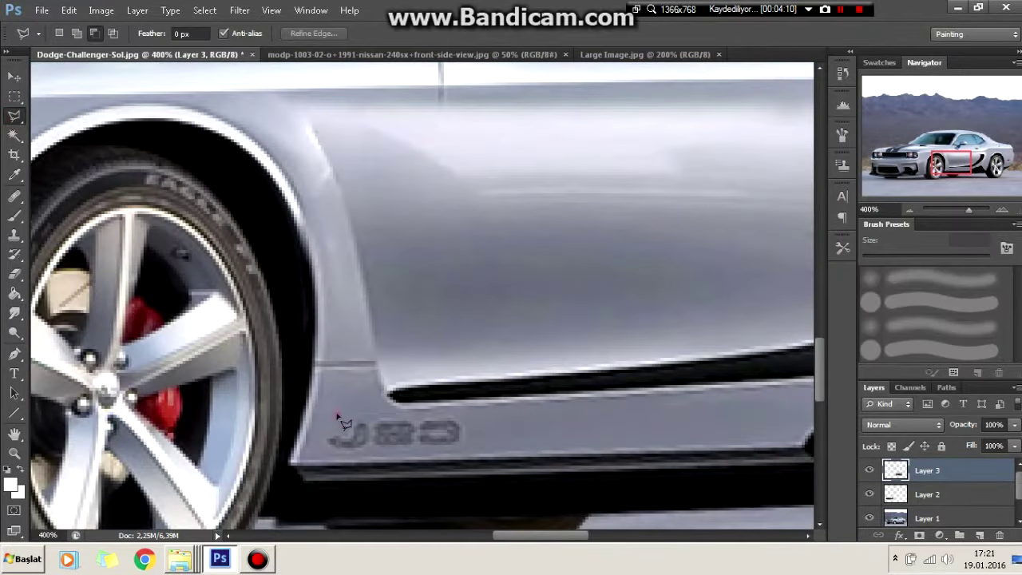
left_click(316, 451)
left_click(331, 415)
key("r")
mouse_move(343, 436)
left_mouse_down()
mouse_move(449, 418)
mouse_move(400, 445)
mouse_move(377, 413)
mouse_move(325, 421)
mouse_move(563, 110)
left_mouse_up()
left_click(336, 424)
key("l")
key("ctrl+d")
Blur the former badge area and zoom out to inspect the whole car
key("shift+r")
key("h")
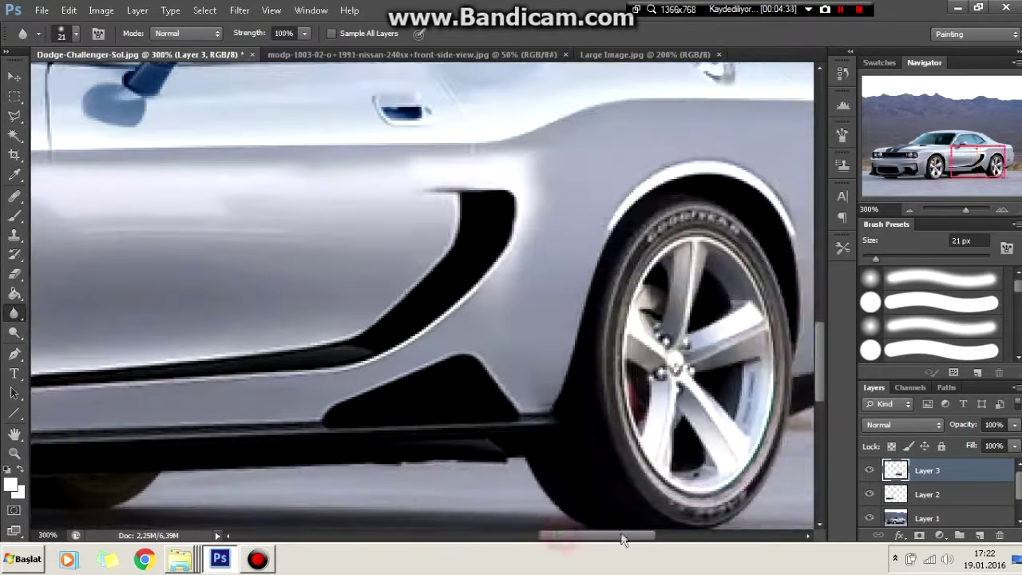
scroll(503, 167, "down", 5)
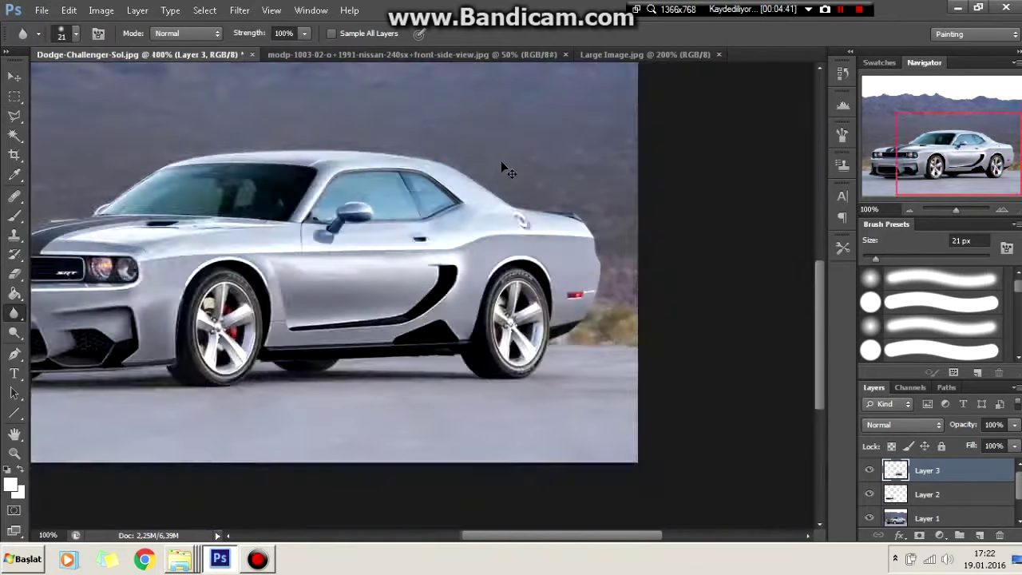
scroll(504, 166, "up", 3)
scroll(607, 493, "up", 2)
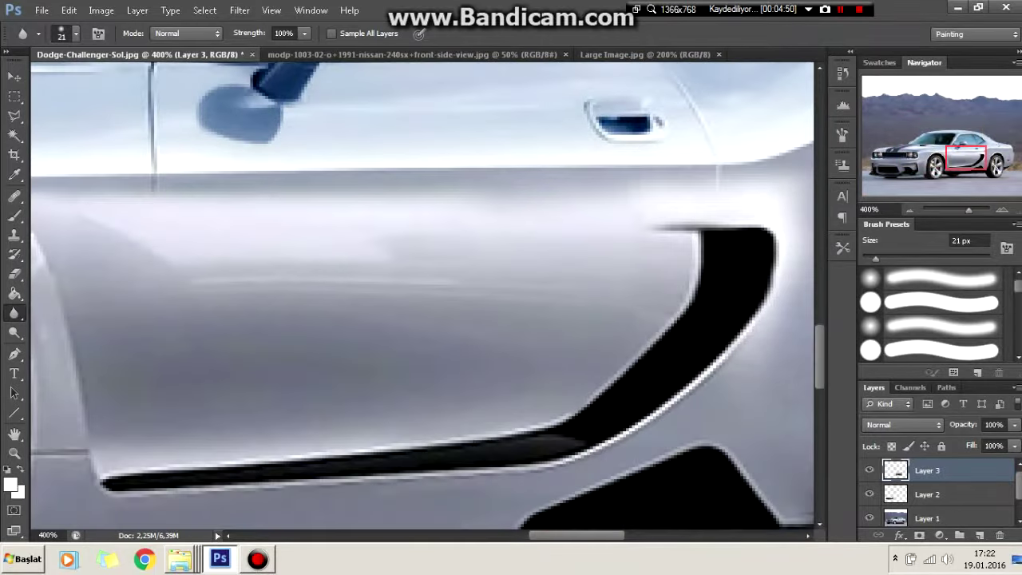
scroll(607, 493, "left", 3)
Trace the original front door seam at low layer opacity and delete that panel strip
left_click(870, 471)
key("l")
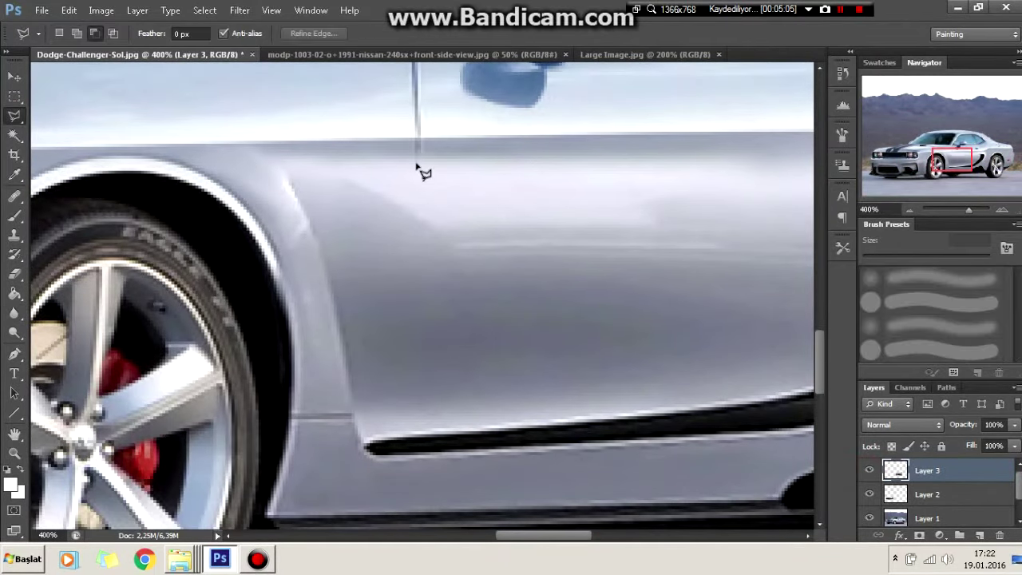
left_click(945, 445)
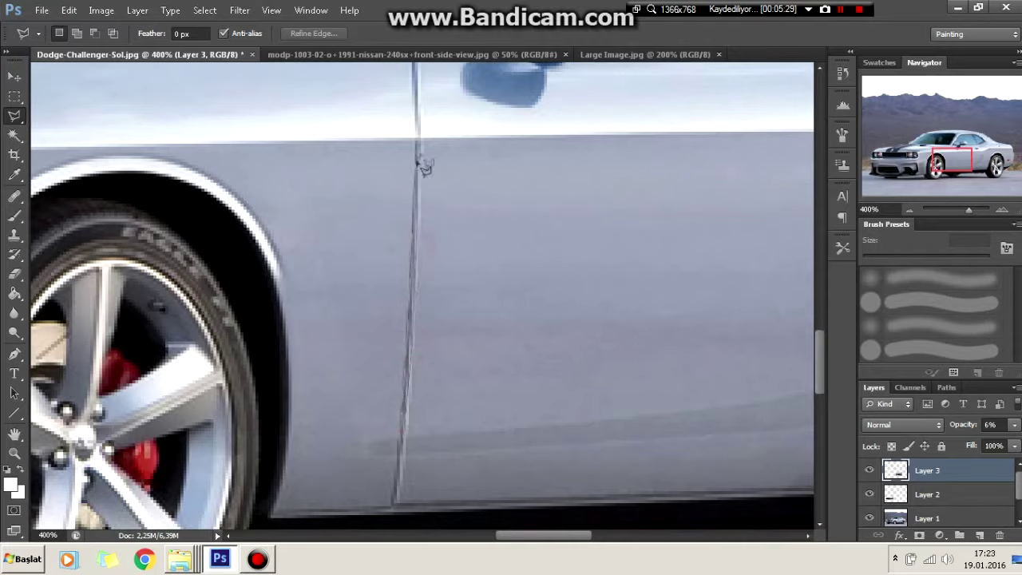
left_click(424, 166)
key("0")
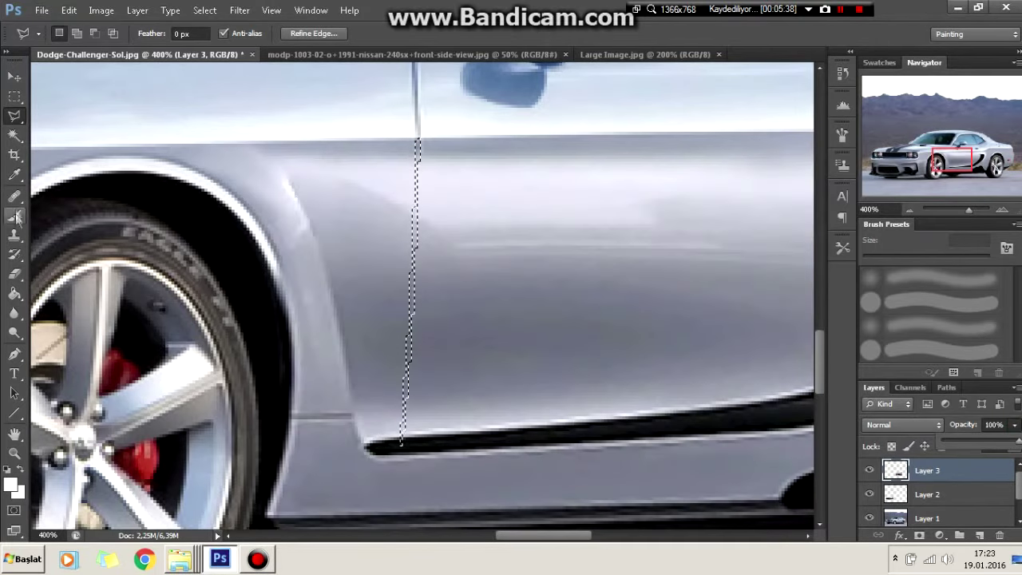
key("ctrl+d")
key("ctrl+1")
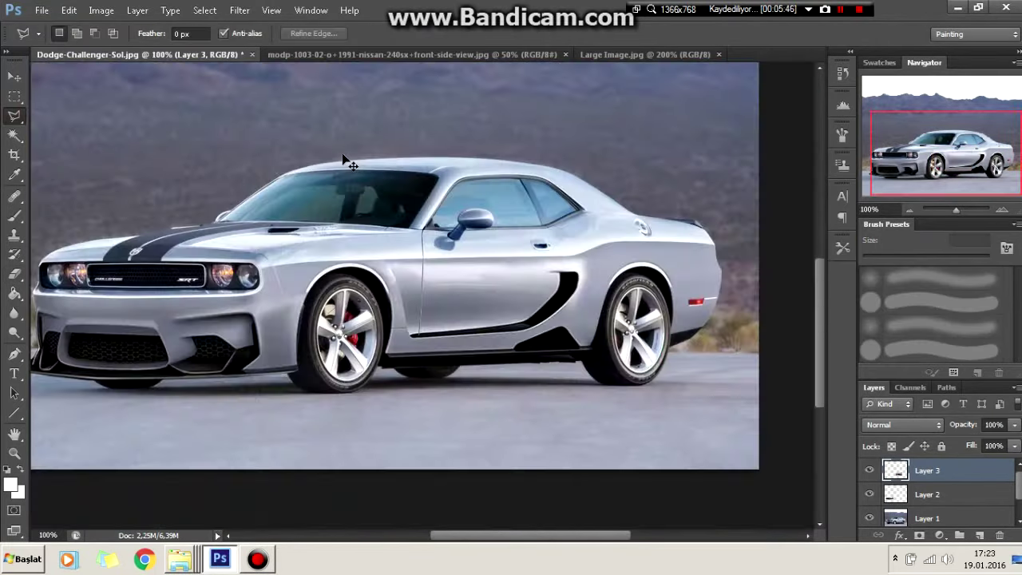
Smudge the rear fender to smooth the door panel's edge
scroll(480, 304, "up", 3)
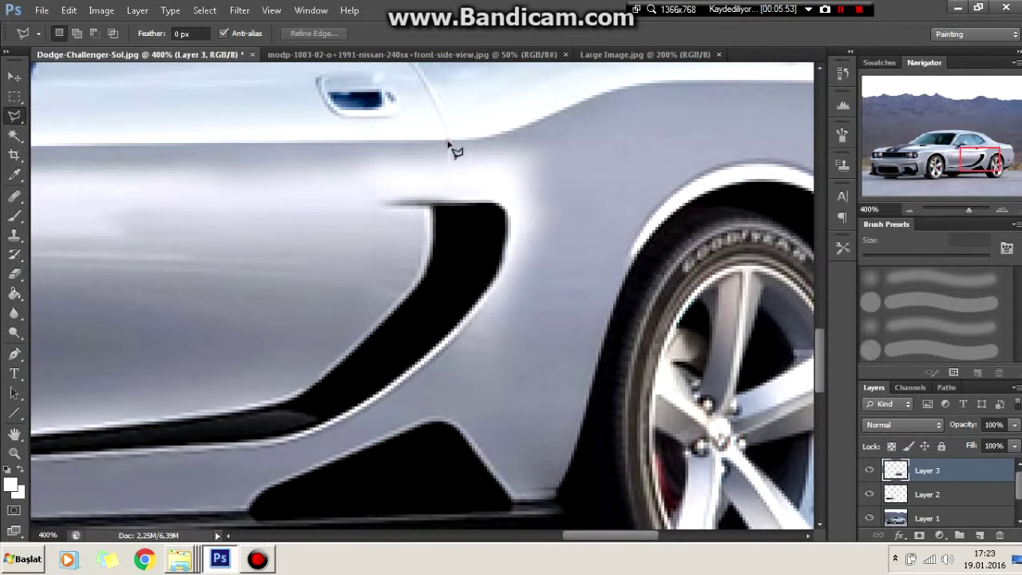
left_click(227, 188)
scroll(335, 232, "down", 5)
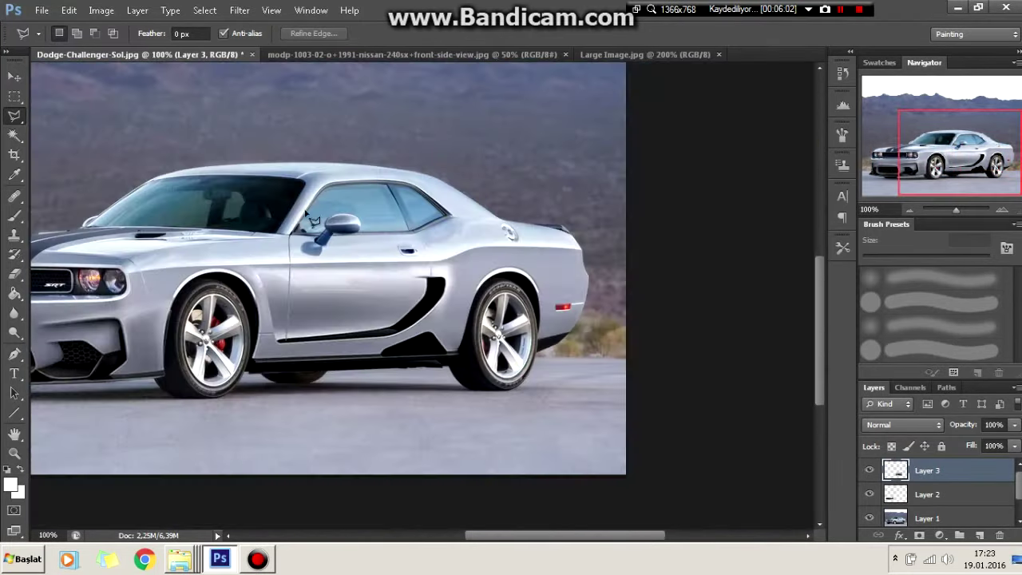
key("ctrl+1")
scroll(503, 334, "up", 3)
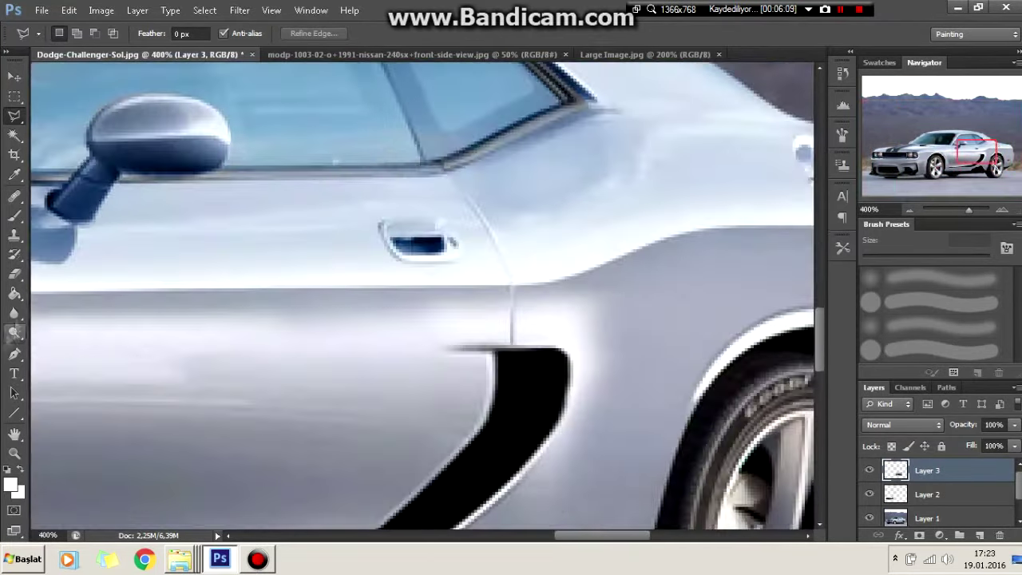
key("r")
mouse_move(535, 300)
left_mouse_down()
mouse_move(577, 365)
mouse_move(650, 354)
mouse_move(609, 279)
mouse_move(667, 365)
mouse_move(602, 333)
mouse_move(654, 296)
left_mouse_up()
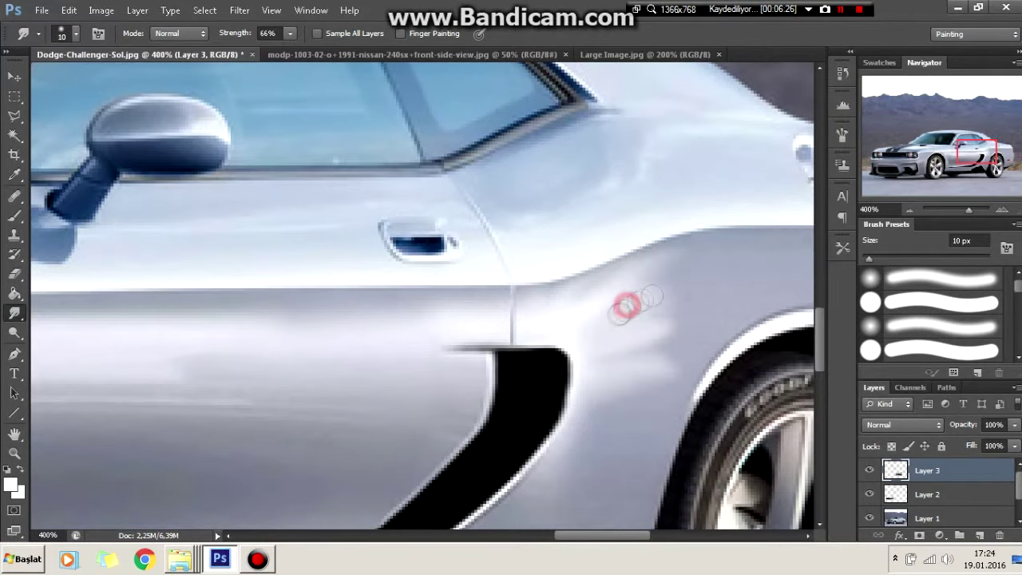
Convert the traced scoop outline into a selection for painting it black
scroll(695, 354, "down", 3)
scroll(567, 350, "up", 2)
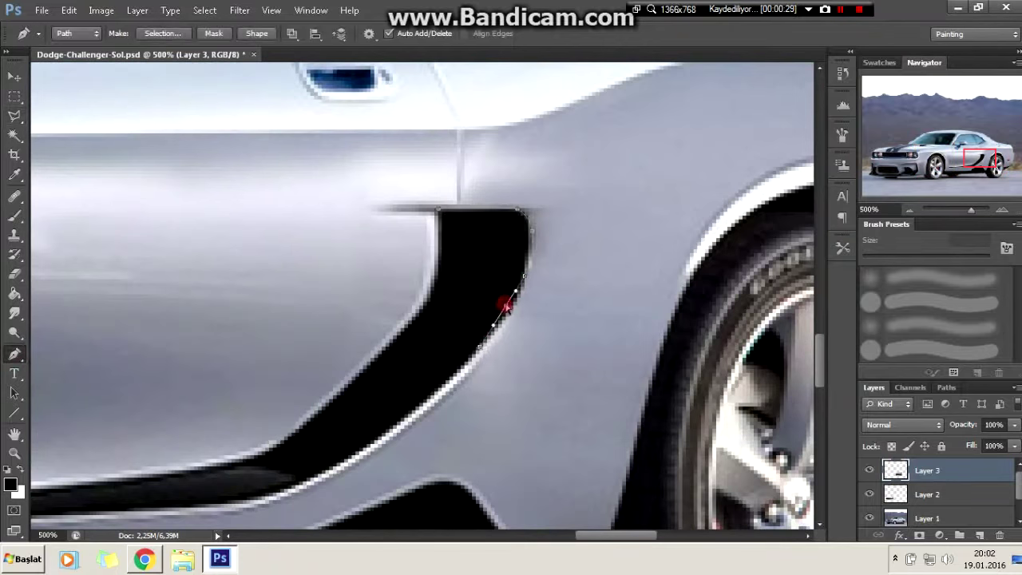
right_click(472, 226)
left_click(523, 283)
key("b")
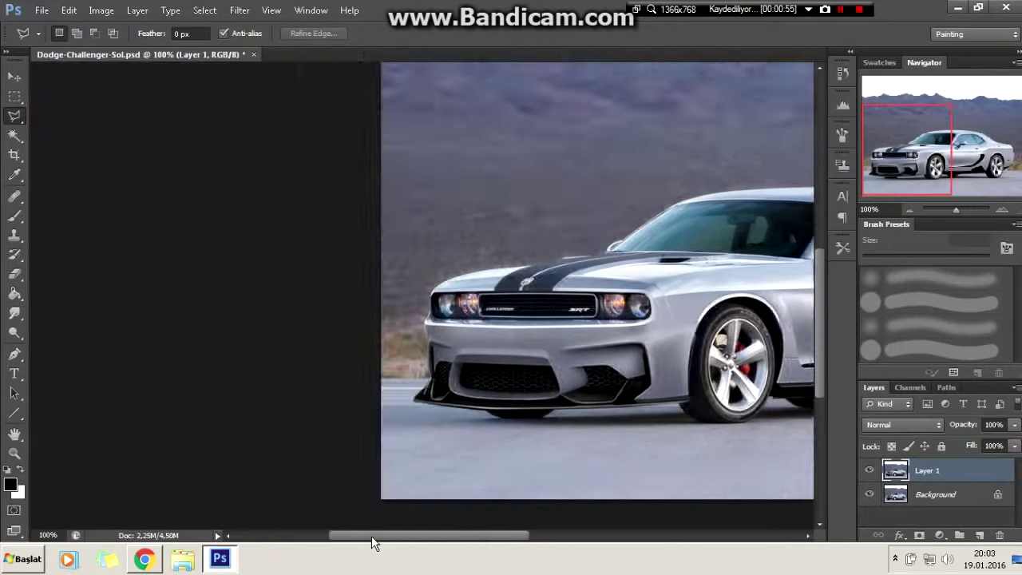
Outline and stretch the body-kit panels, then turn the bumper lip path into a selection
scroll(435, 396, "up", 3)
left_click(221, 397)
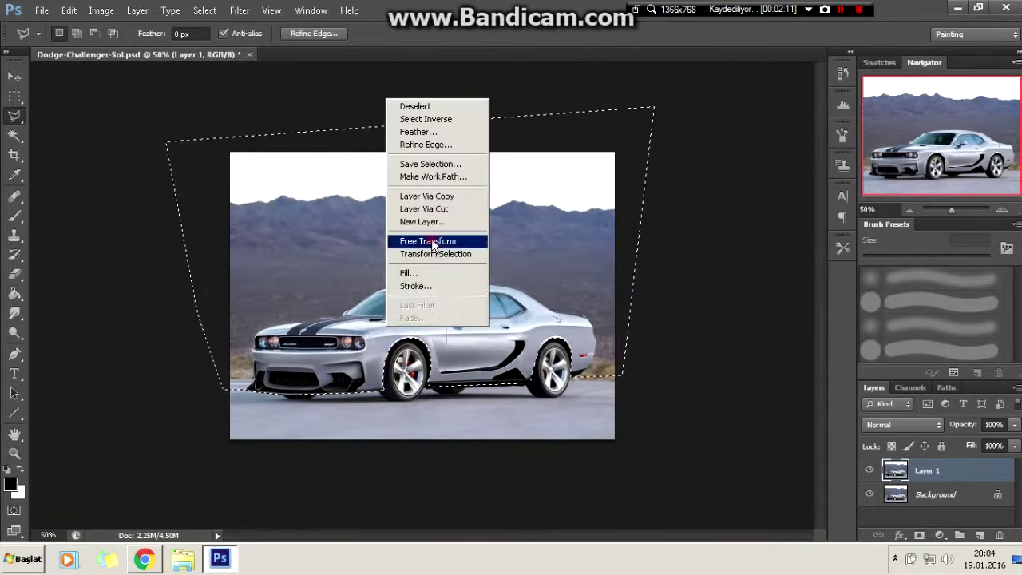
left_click(431, 242)
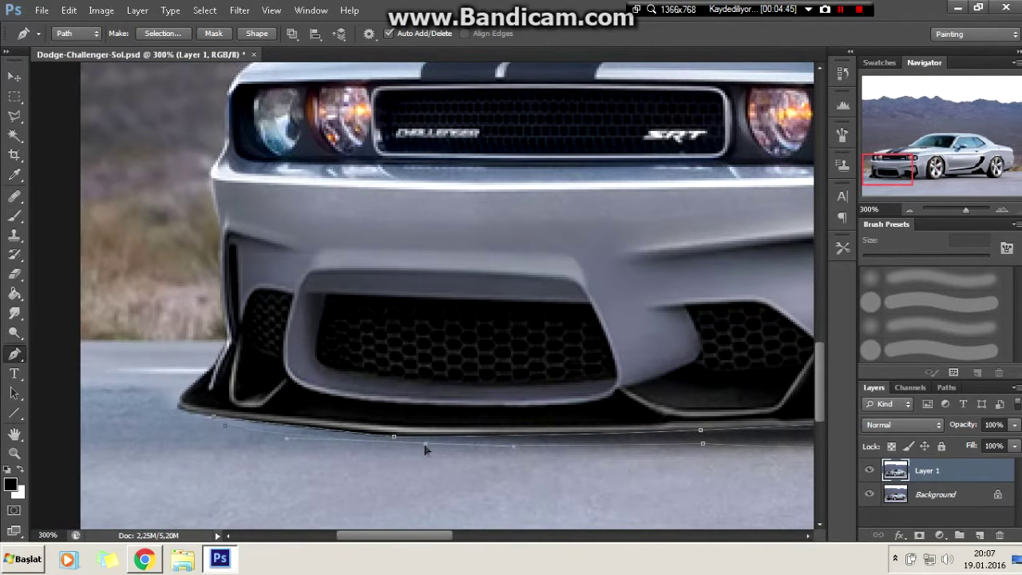
right_click(295, 408)
left_click(326, 276)
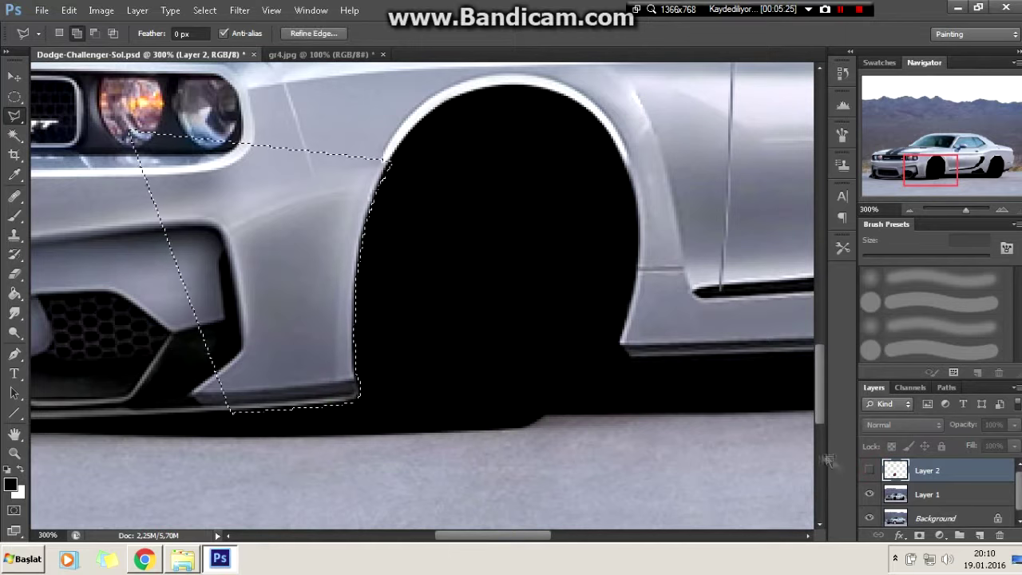
Set eraser opacity to 95% and paint a 0.3 px-feathered tyre base at 87% opacity
key("9")
key("5")
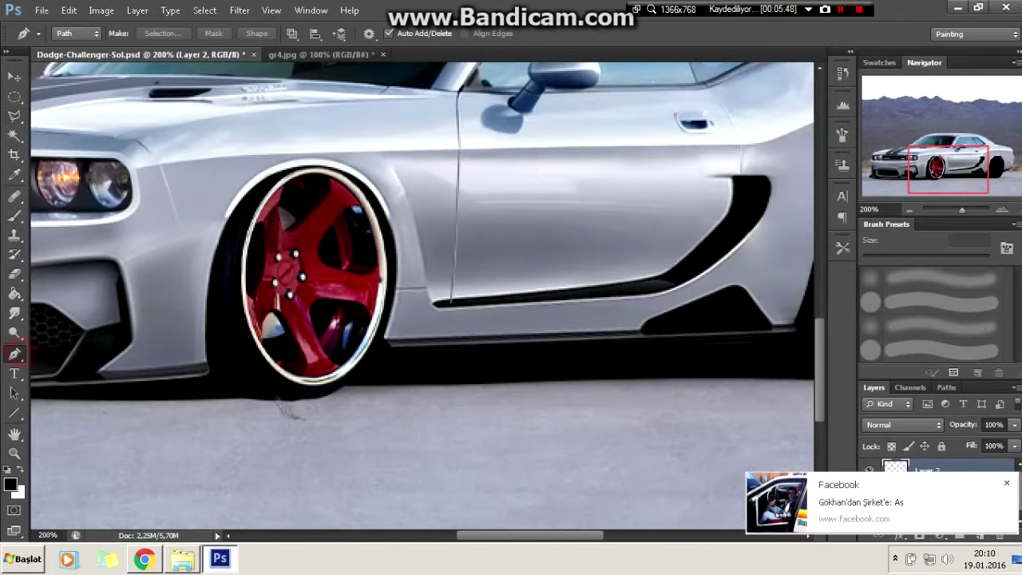
left_click(221, 397)
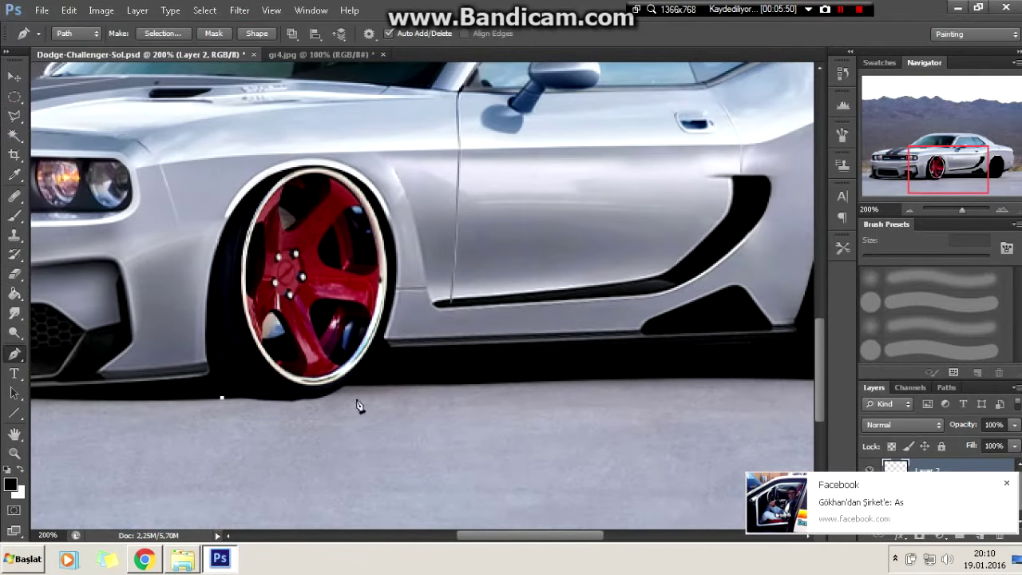
left_click(187, 399)
right_click(210, 401)
left_click(296, 199)
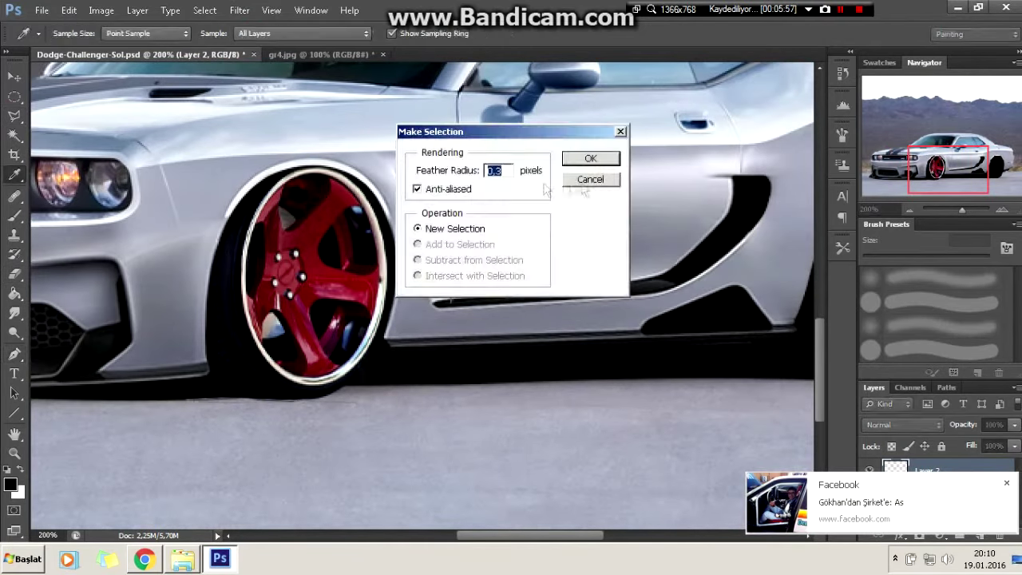
key("Return")
key("b")
key("8")
key("7")
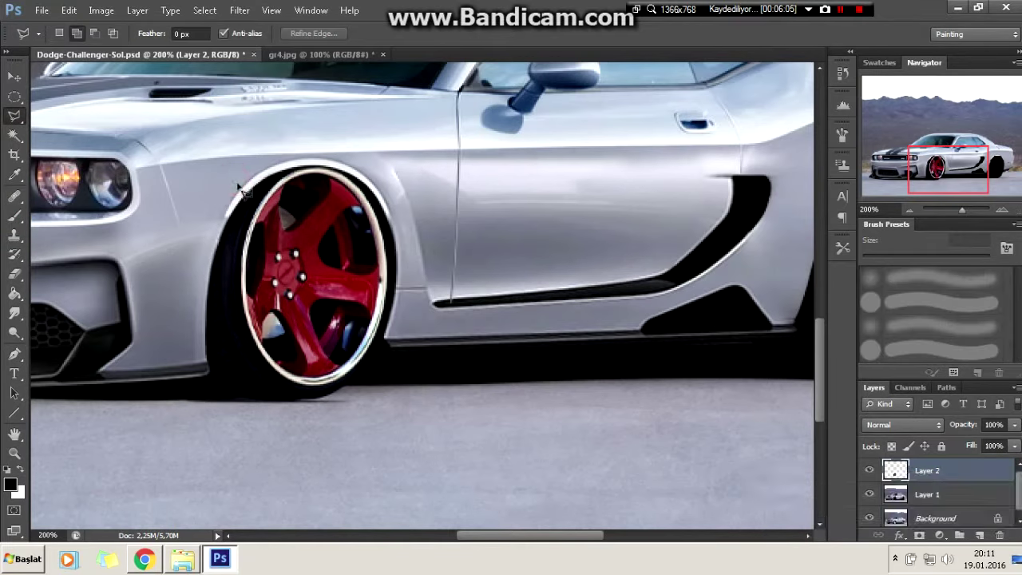
key("ctrl+plus")
Tidy the red front wheel's edges with a straight-edged lasso selection
left_click(14, 116)
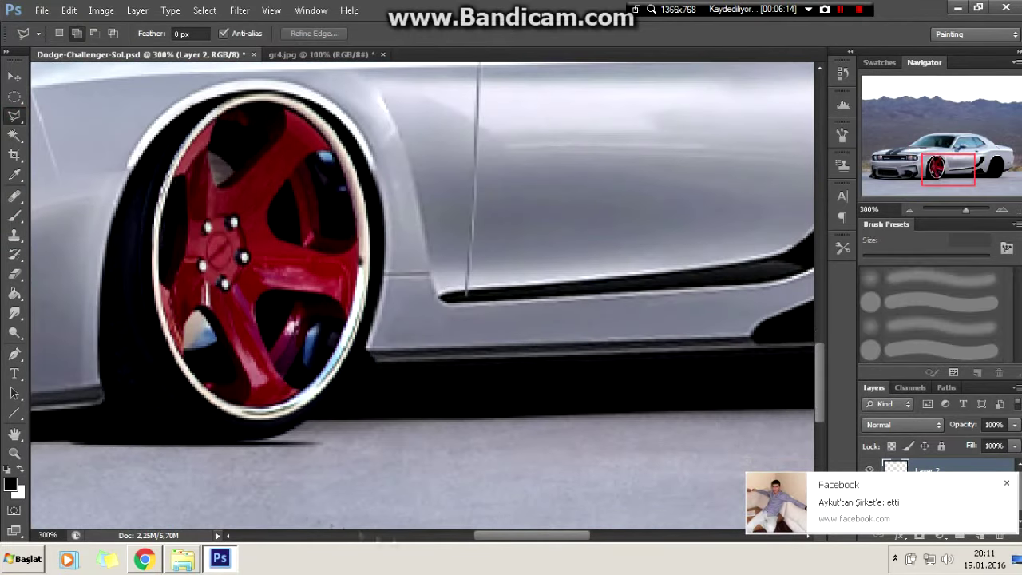
left_click_drag(488, 535, 445, 536)
left_click(274, 439)
key("b")
key("l")
right_click(249, 170)
left_click(284, 194)
key("ctrl+0")
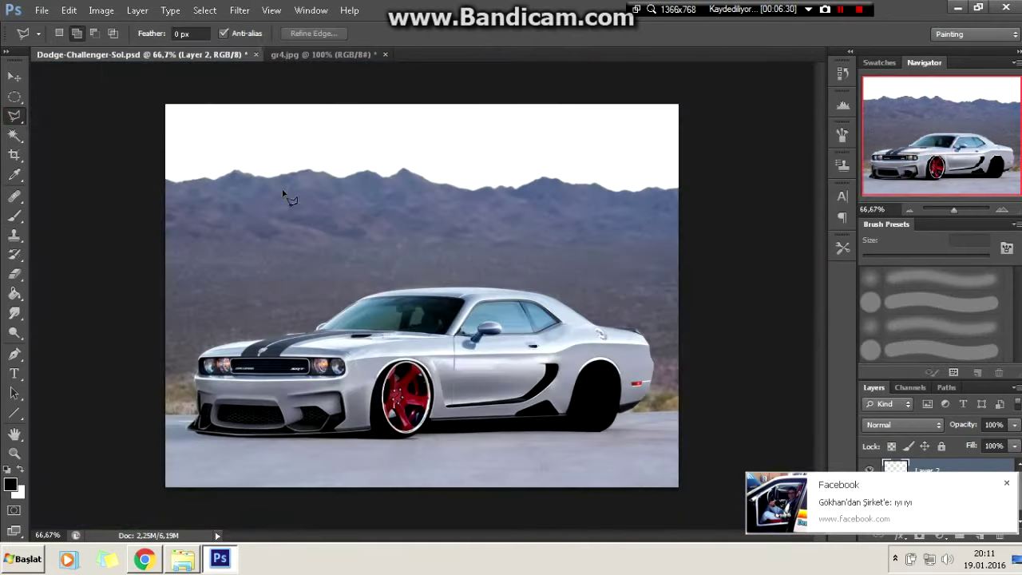
key("ctrl+plus")
key("ctrl+plus")
key("ctrl+plus")
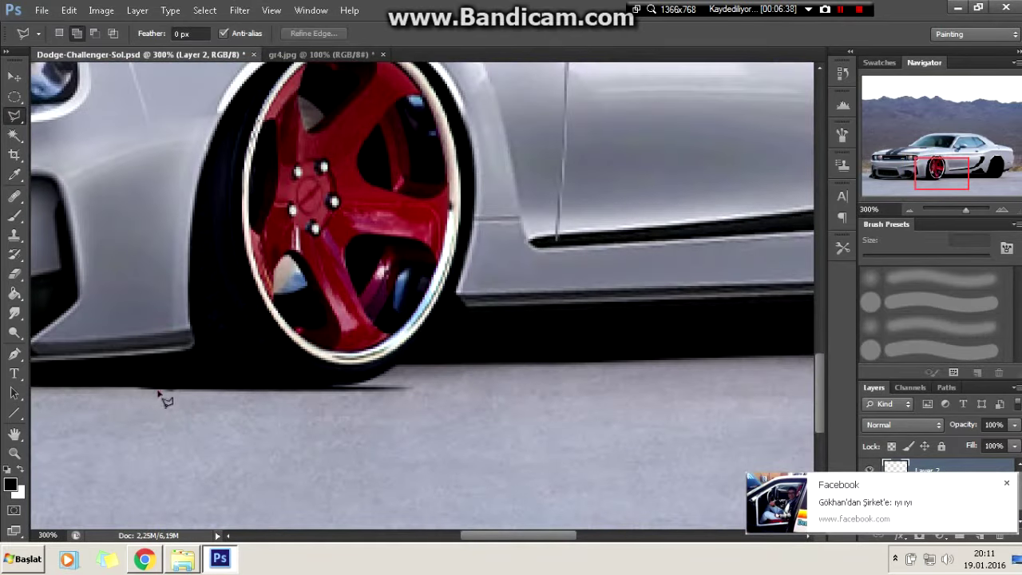
key("ctrl+0")
key("ctrl+plus")
key("ctrl+plus")
left_click_drag(491, 535, 568, 535)
Copy the red wheel to a new layer and scale it to fit the rear arch
right_click(399, 210)
left_click(415, 263)
key("ctrl+0")
key("ctrl+t")
left_click_drag(678, 274, 582, 388)
left_click_drag(543, 439, 601, 403)
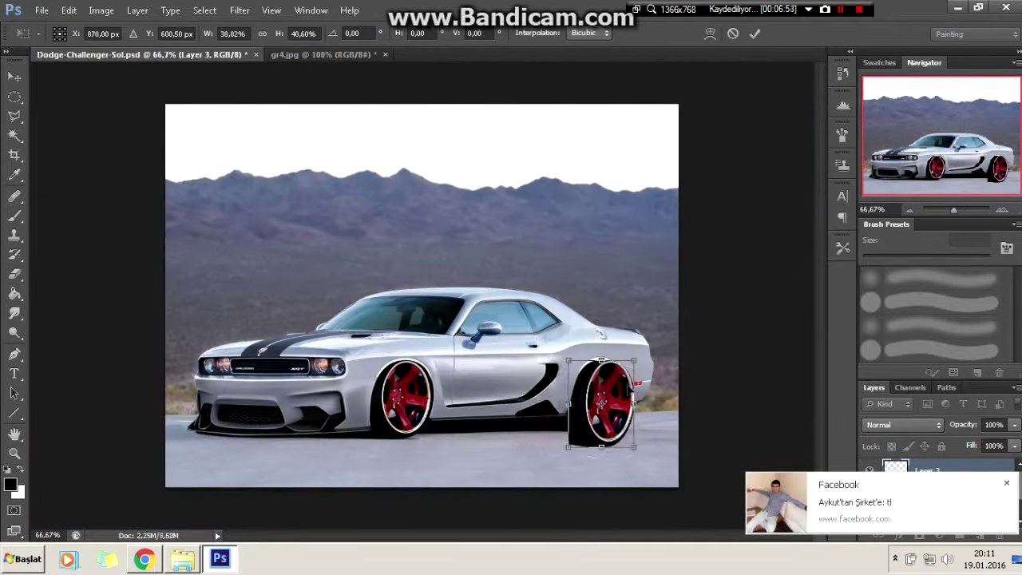
key("ctrl+plus")
key("ctrl+plus")
left_click_drag(628, 187, 582, 189)
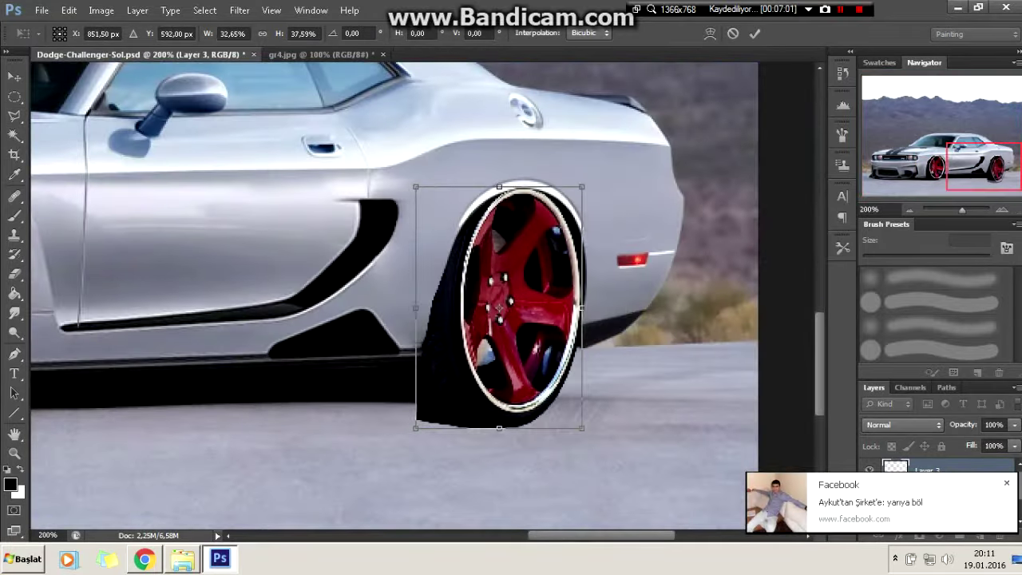
left_click_drag(500, 428, 500, 406)
left_click_drag(582, 308, 584, 296)
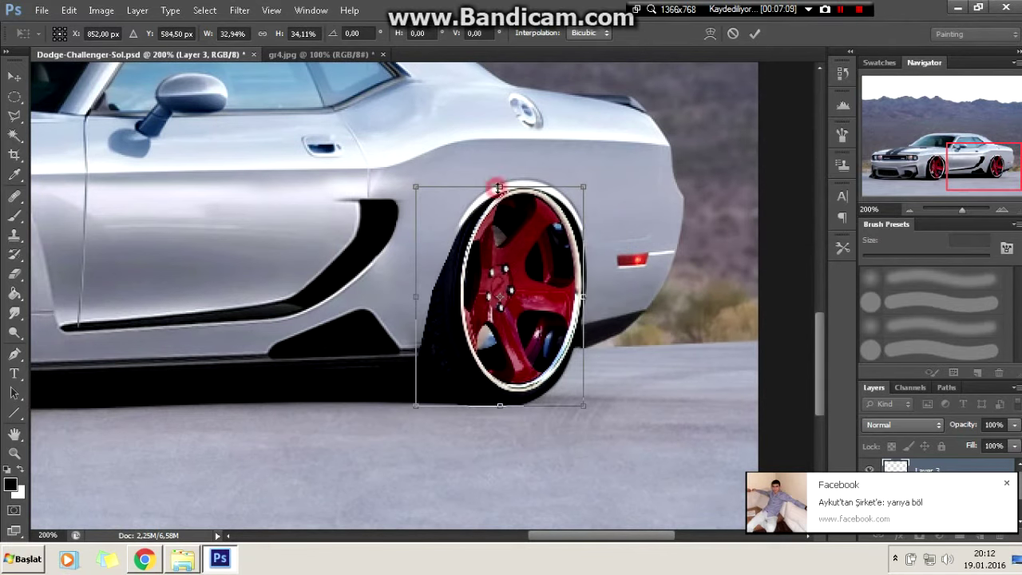
key("Return")
Outline the excess black along the rear arch sill for erasing
key("ctrl+plus")
left_click(870, 470)
left_click(345, 433)
left_click(435, 432)
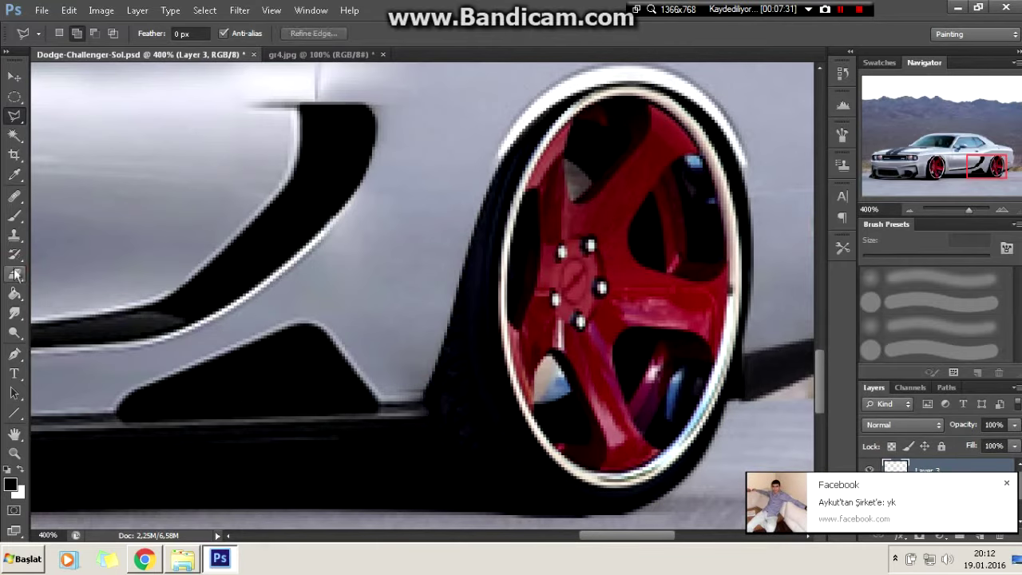
left_click(15, 274)
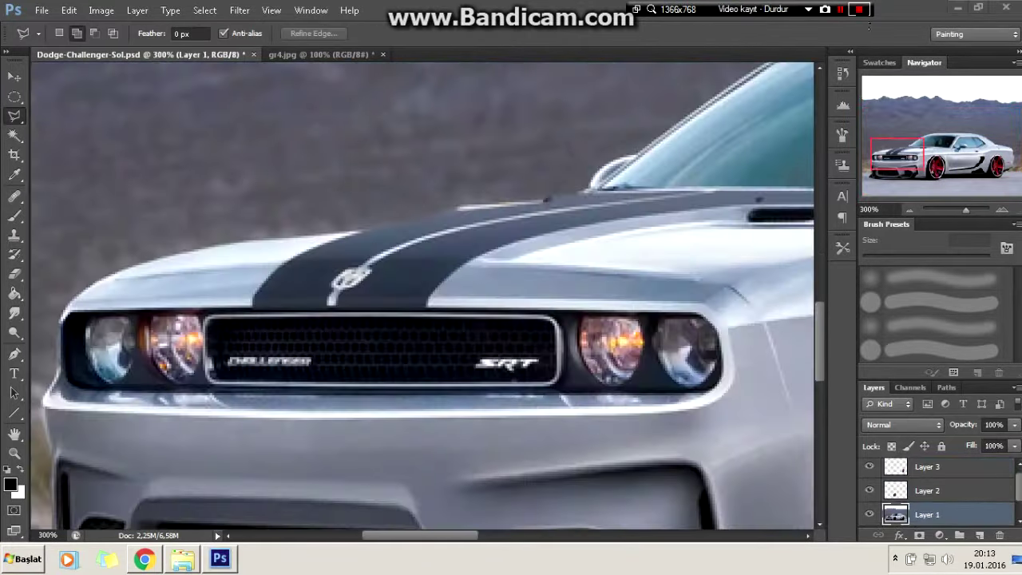
Trace a closed lasso selection around the dark hood stripe
left_click(330, 307)
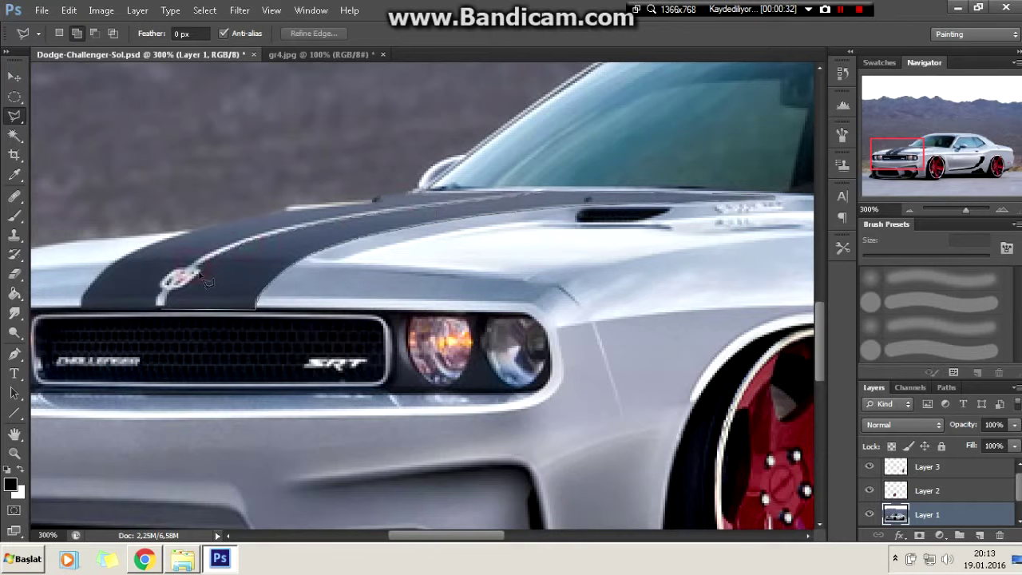
left_click(378, 205)
left_click(517, 192)
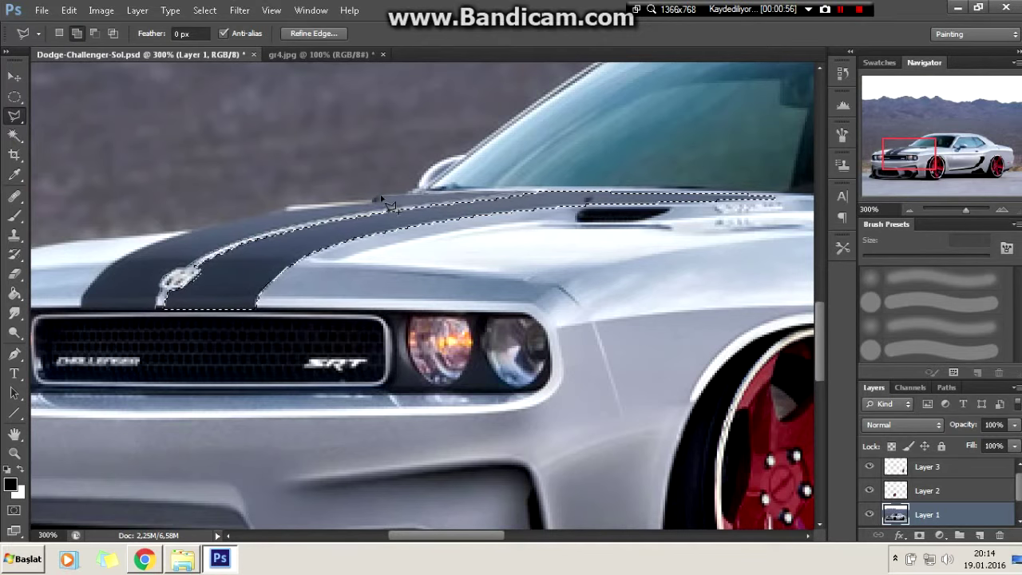
left_click(217, 221)
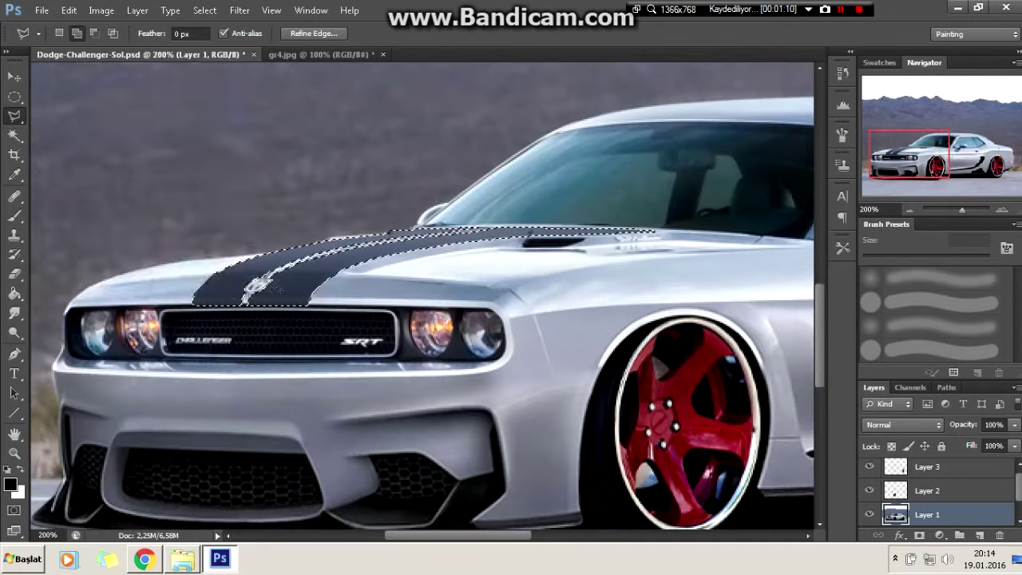
left_click(100, 9)
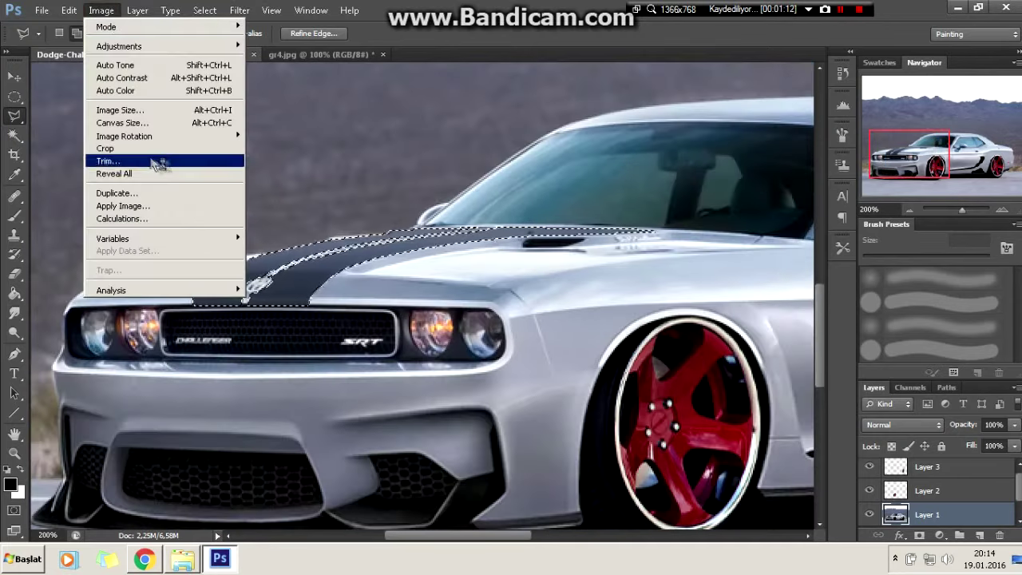
Colorize the selected hood stripes bright red with Hue/Saturation
left_click(287, 122)
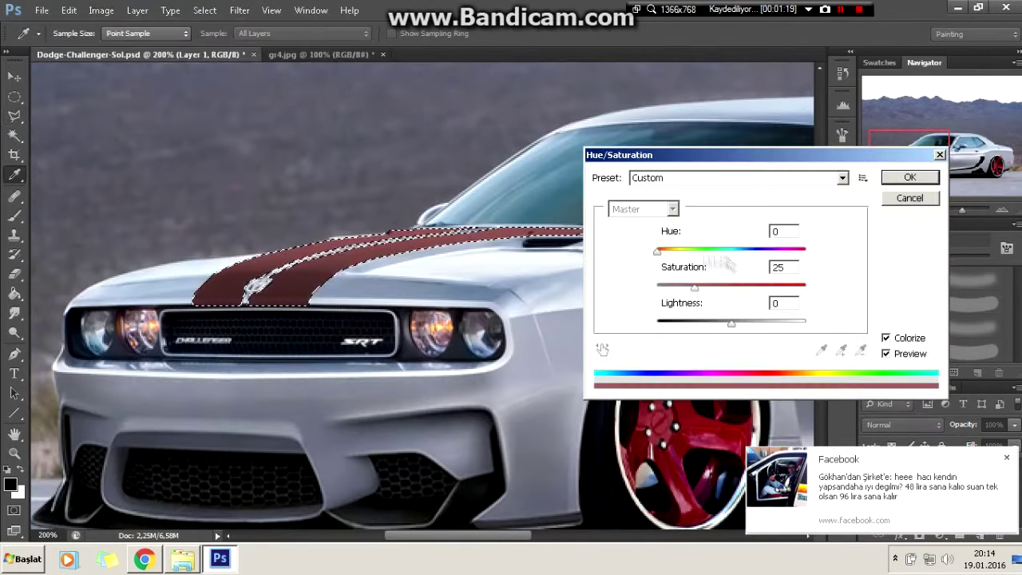
left_click_drag(731, 321, 736, 325)
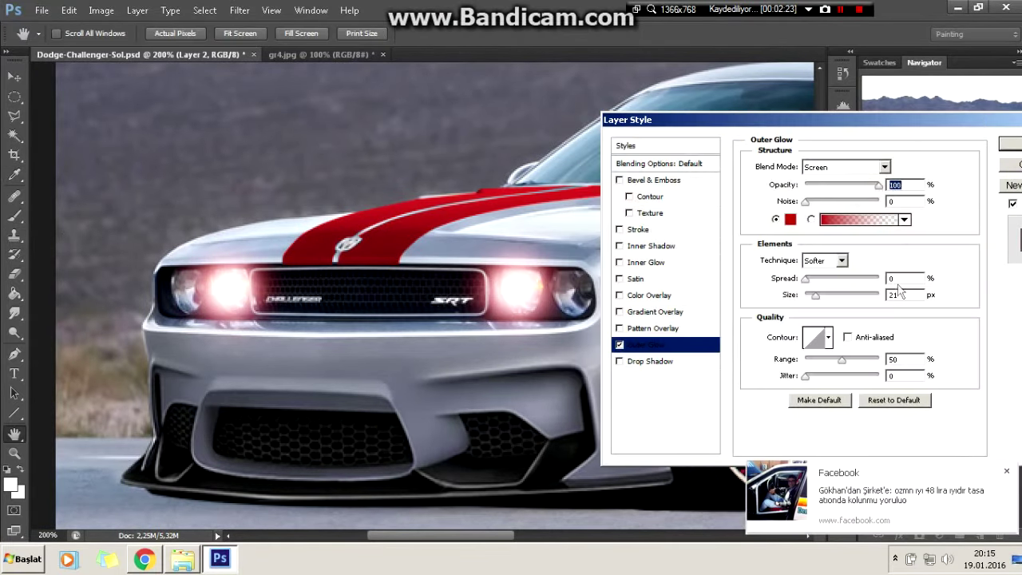
Reduce the headlight Outer Glow size to about 21 px
left_click_drag(822, 304, 821, 306)
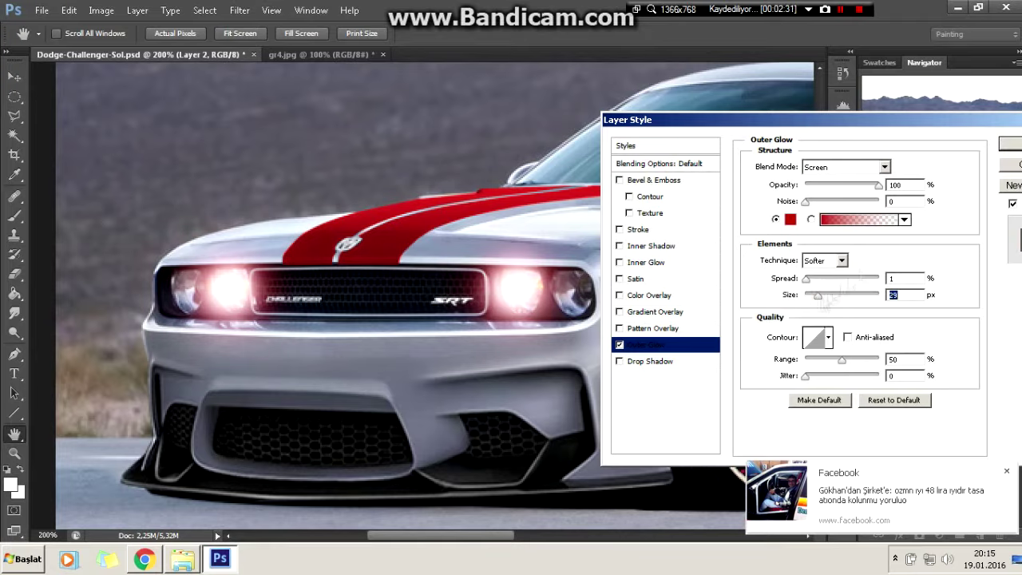